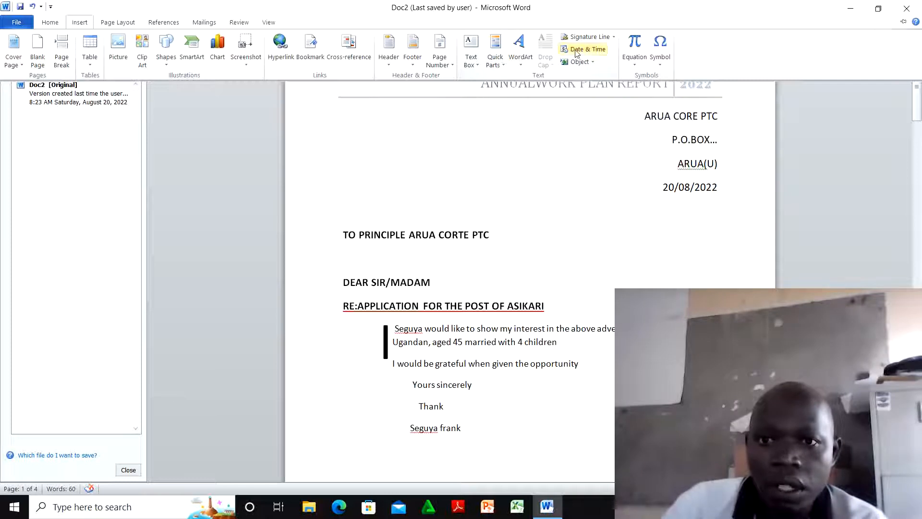
- Insert the date in 8/21/2022 format with automatic updating on the blank line below 20/08/2022, and undo the insertion
{"action": "left_click", "coordinate": [586, 50]}
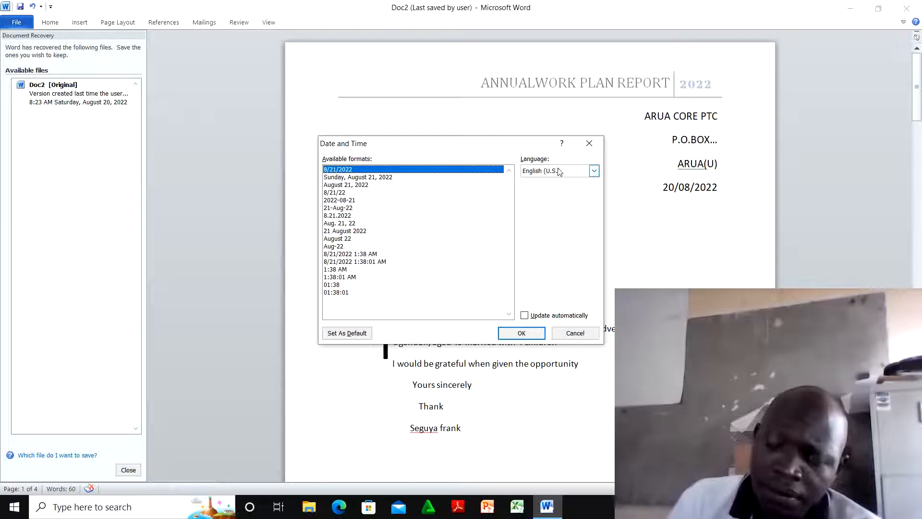
{"action": "left_click", "coordinate": [594, 172]}
{"action": "left_click", "coordinate": [594, 172]}
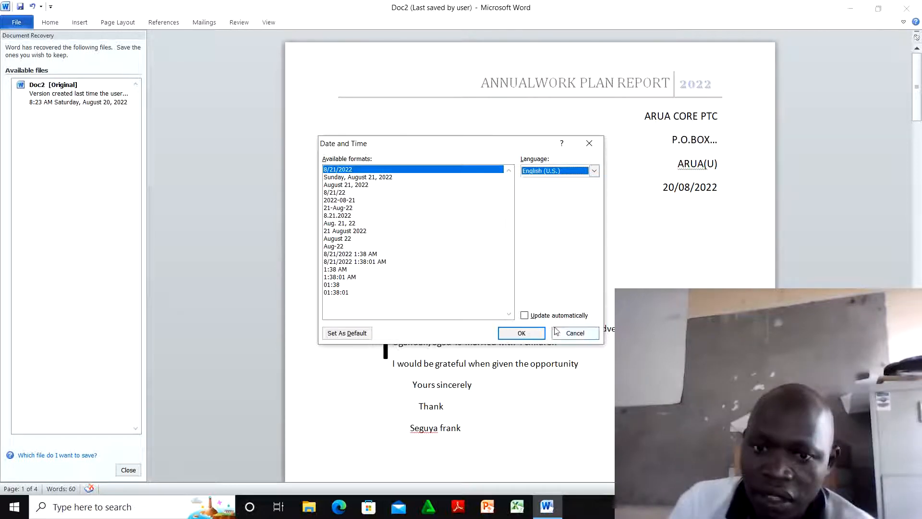
{"action": "left_click", "coordinate": [524, 316]}
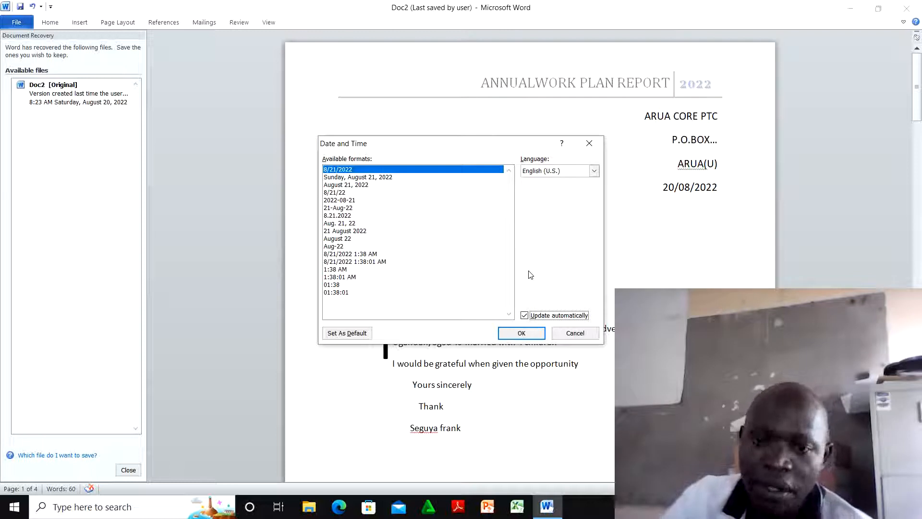
{"action": "left_click", "coordinate": [521, 333]}
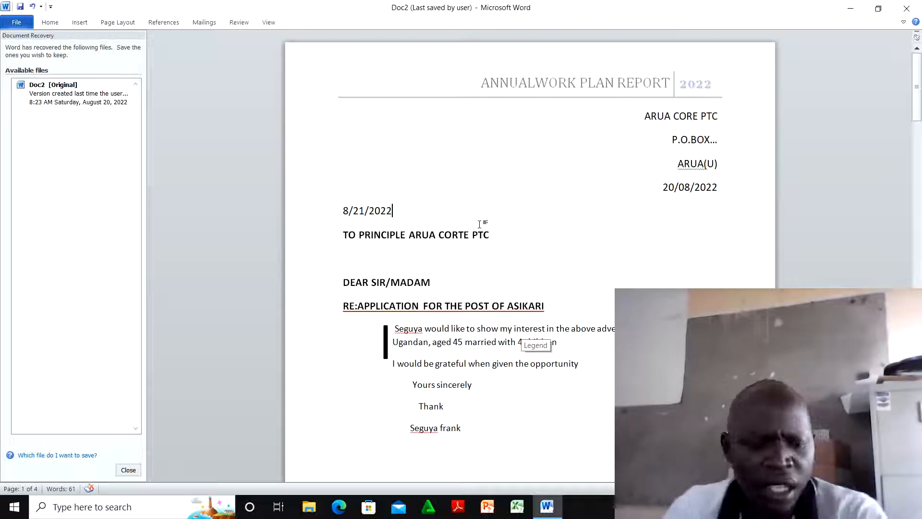
{"action": "left_click", "coordinate": [30, 8]}
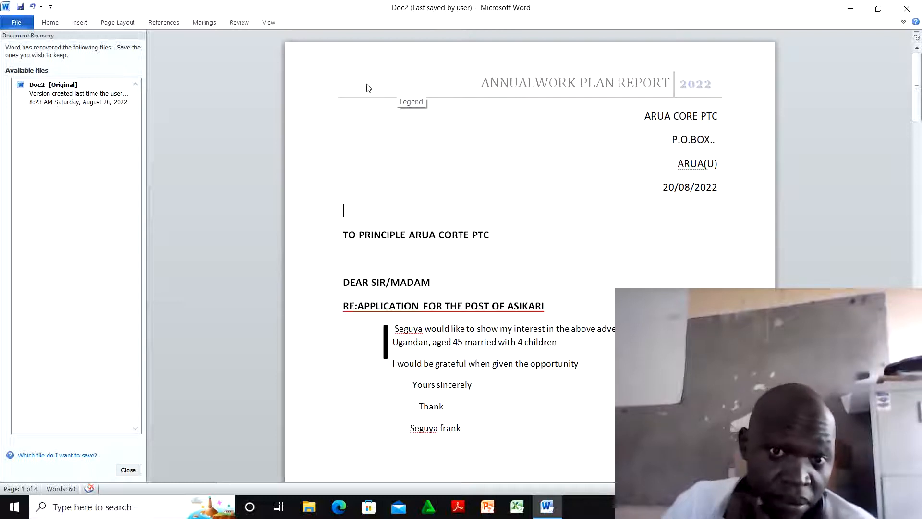
{"action": "double_click", "coordinate": [348, 83]}
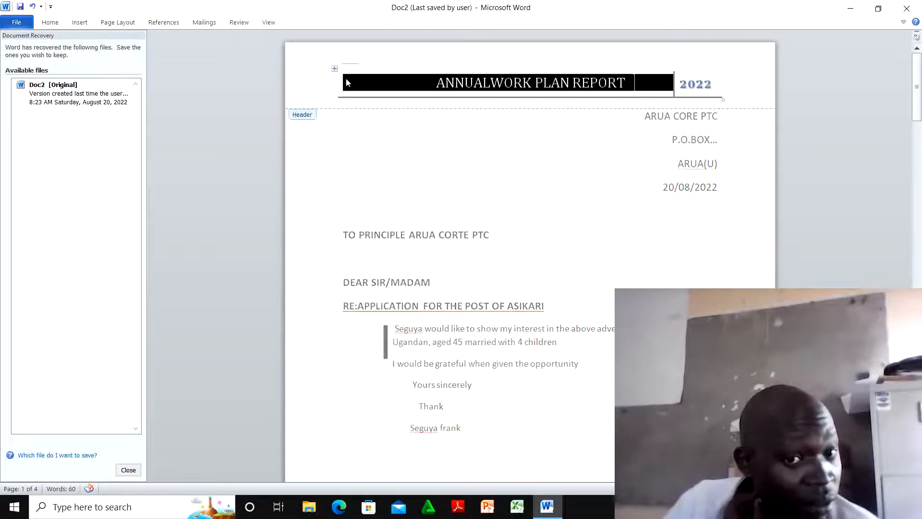
{"action": "left_click", "coordinate": [353, 84]}
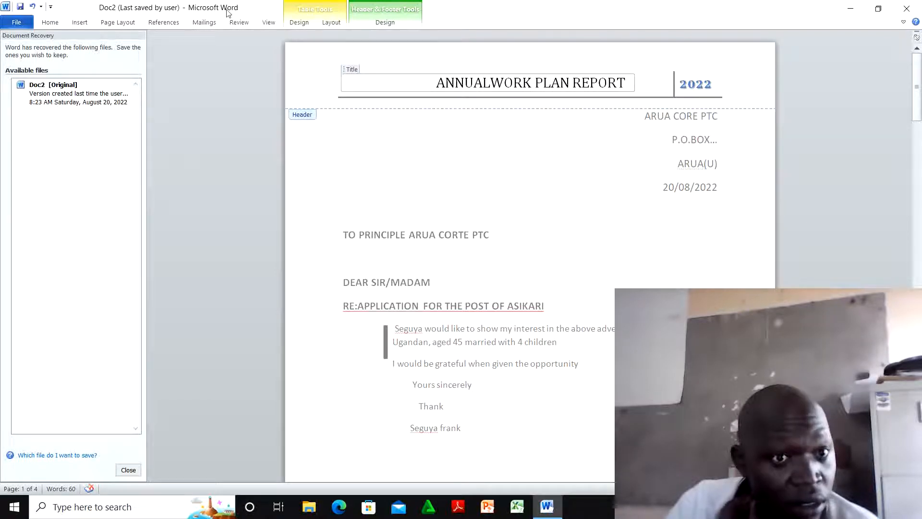
{"action": "left_click", "coordinate": [75, 22]}
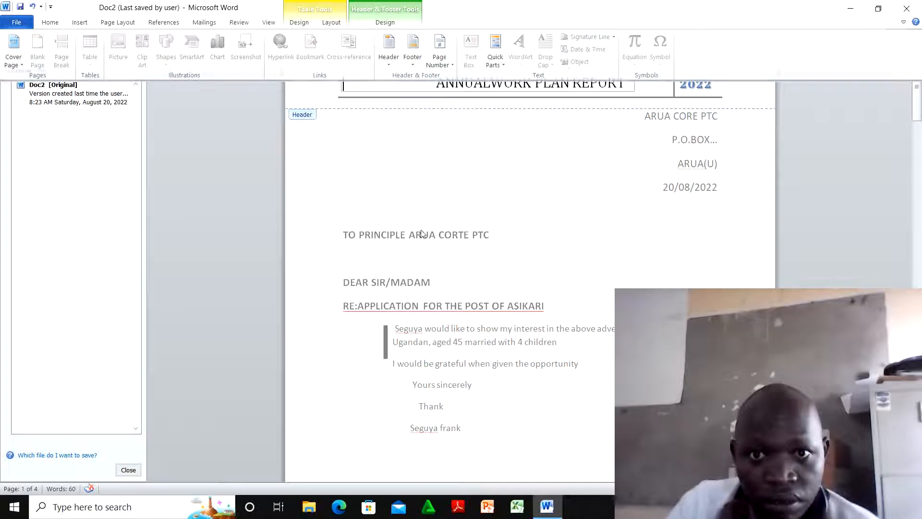
{"action": "left_click", "coordinate": [406, 170]}
{"action": "double_click", "coordinate": [495, 190]}
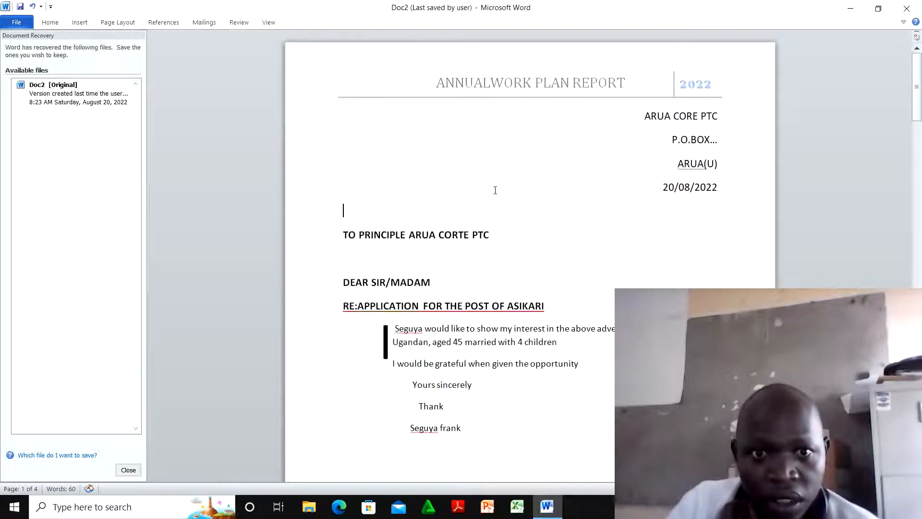
- Insert the automatically updating date in the "Sunday, August 21, 2022" format on the blank line above DEAR SIR/MADAM
{"action": "left_click", "coordinate": [361, 252]}
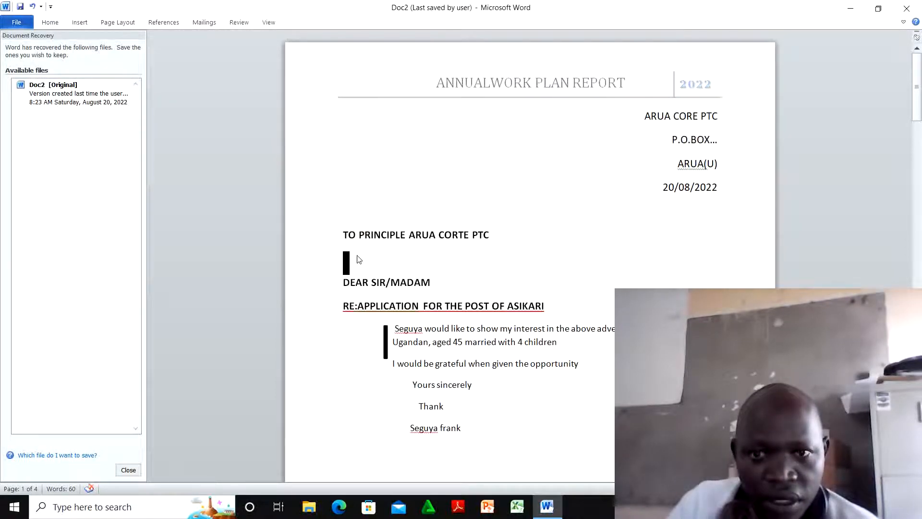
{"action": "left_click", "coordinate": [83, 23]}
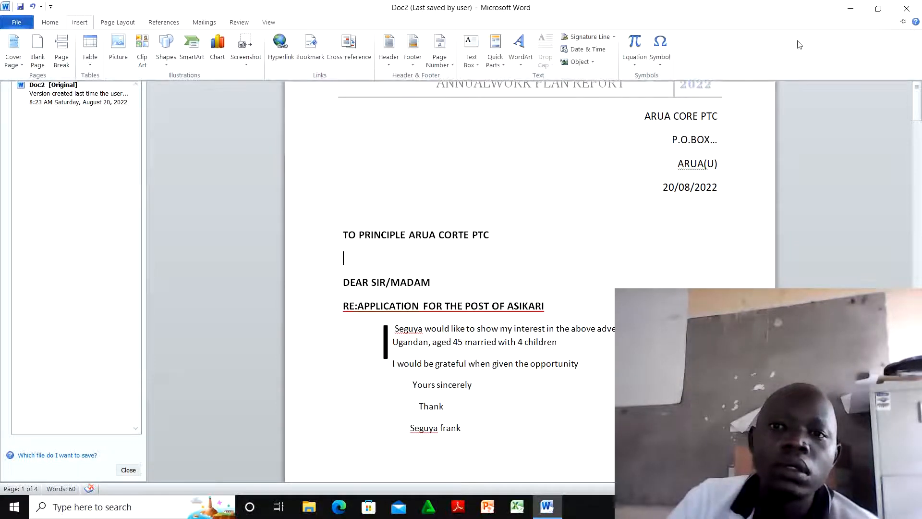
{"action": "left_click", "coordinate": [583, 49]}
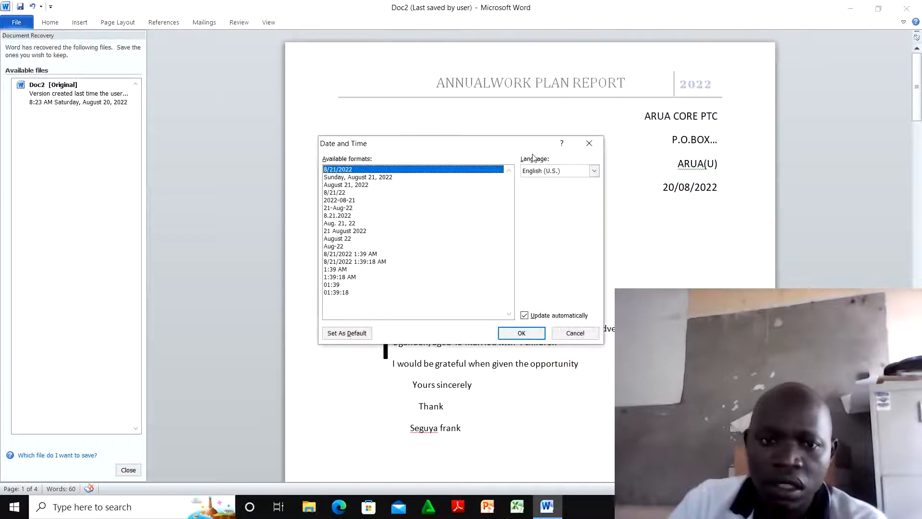
{"action": "left_click", "coordinate": [381, 178]}
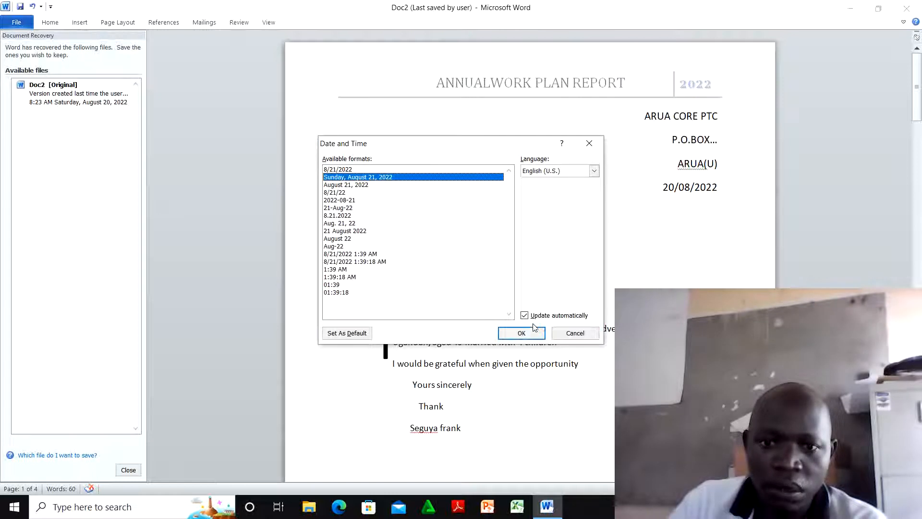
{"action": "left_click", "coordinate": [522, 333]}
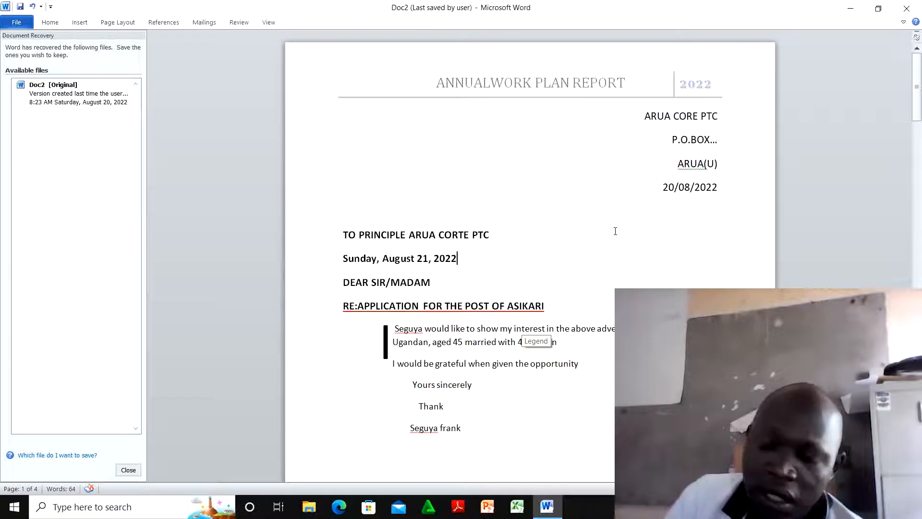
- Insert the built-in cos α + cos β trigonometric identity on the blank line below the cone chart on the last page
{"action": "left_click", "coordinate": [83, 23]}
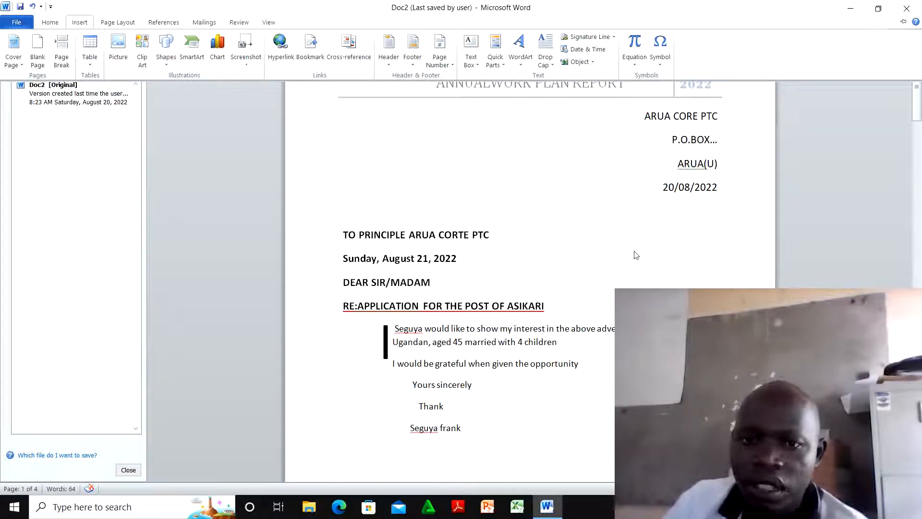
{"action": "left_click_drag", "start_coordinate": [921, 102], "coordinate": [918, 300]}
{"action": "left_click", "coordinate": [916, 221]}
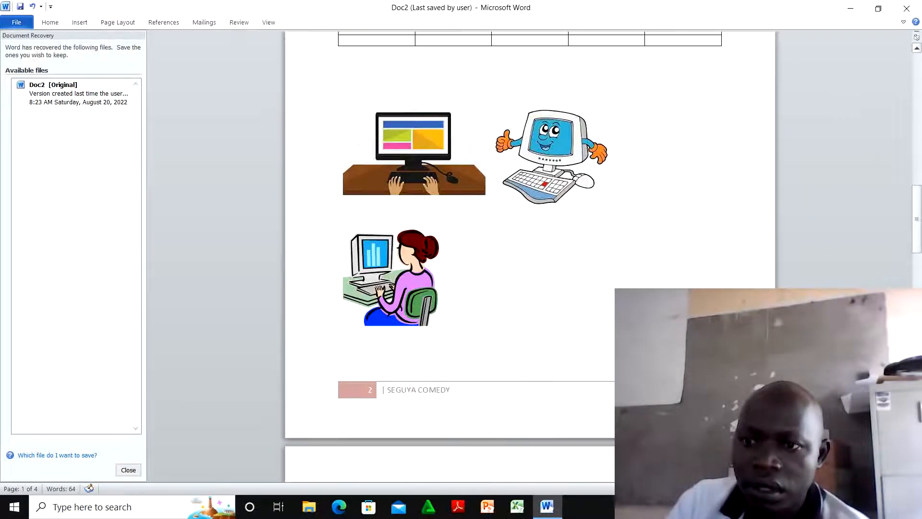
{"action": "left_click_drag", "start_coordinate": [916, 229], "coordinate": [917, 339]}
{"action": "scroll", "coordinate": [530, 256], "scroll_direction": "down", "scroll_amount": 3}
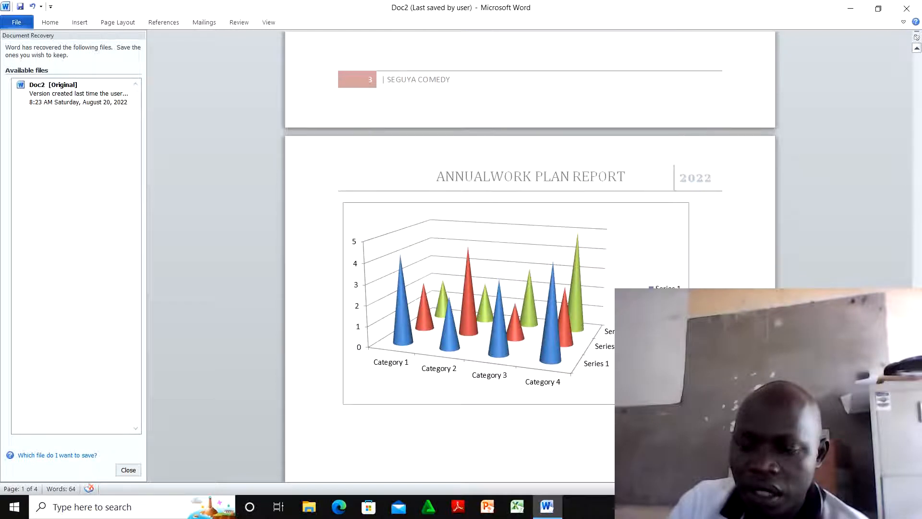
{"action": "scroll", "coordinate": [530, 256], "scroll_direction": "down", "scroll_amount": 3}
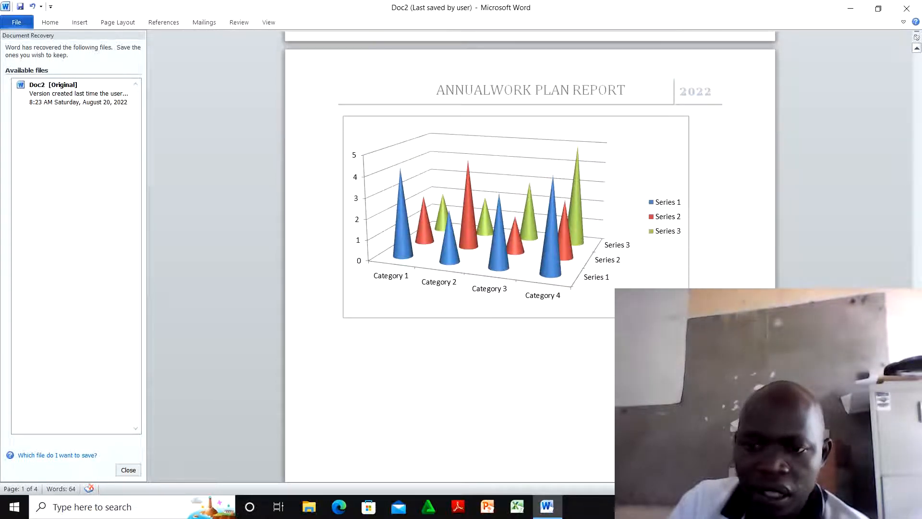
{"action": "scroll", "coordinate": [547, 269], "scroll_direction": "down", "scroll_amount": 5}
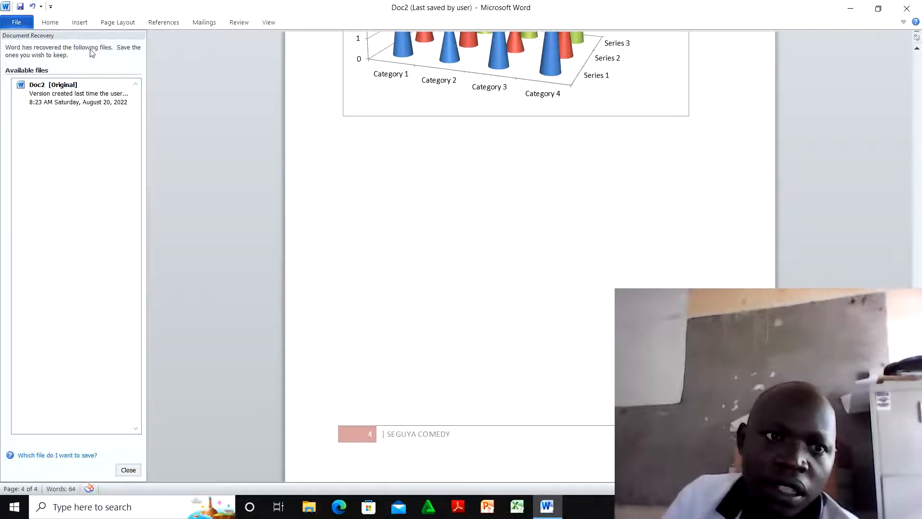
{"action": "left_click", "coordinate": [80, 23]}
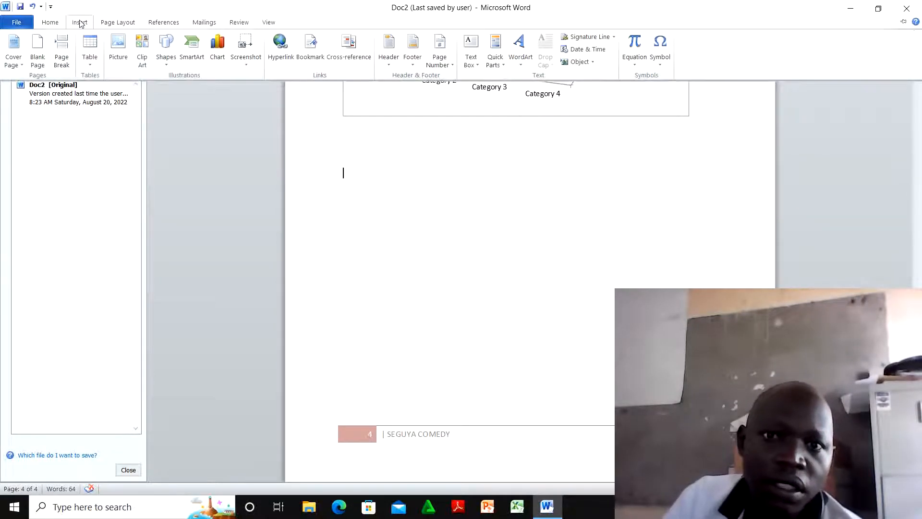
{"action": "left_click", "coordinate": [634, 65]}
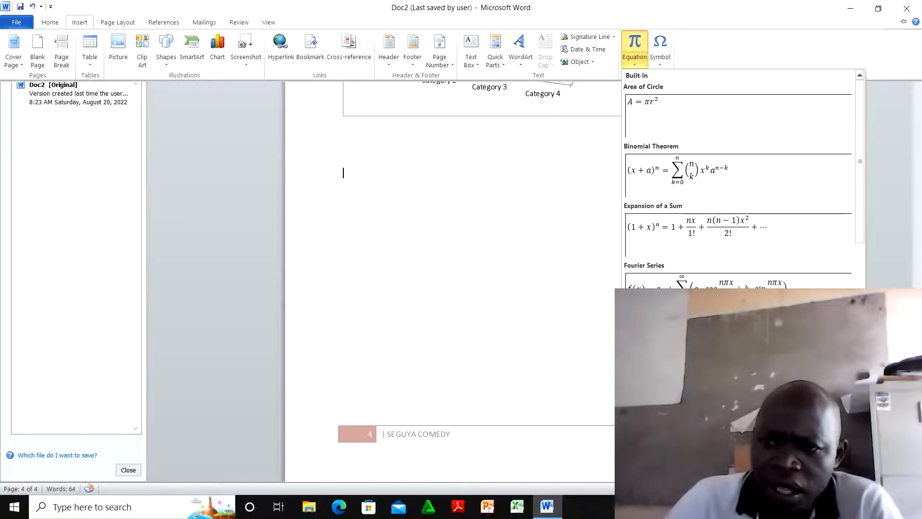
{"action": "scroll", "coordinate": [742, 180], "scroll_direction": "down", "scroll_amount": 4}
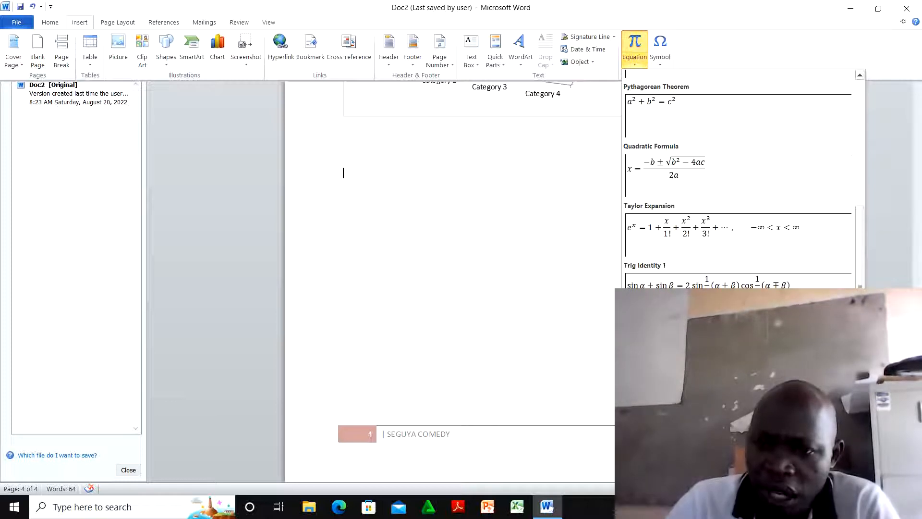
{"action": "left_click", "coordinate": [739, 348]}
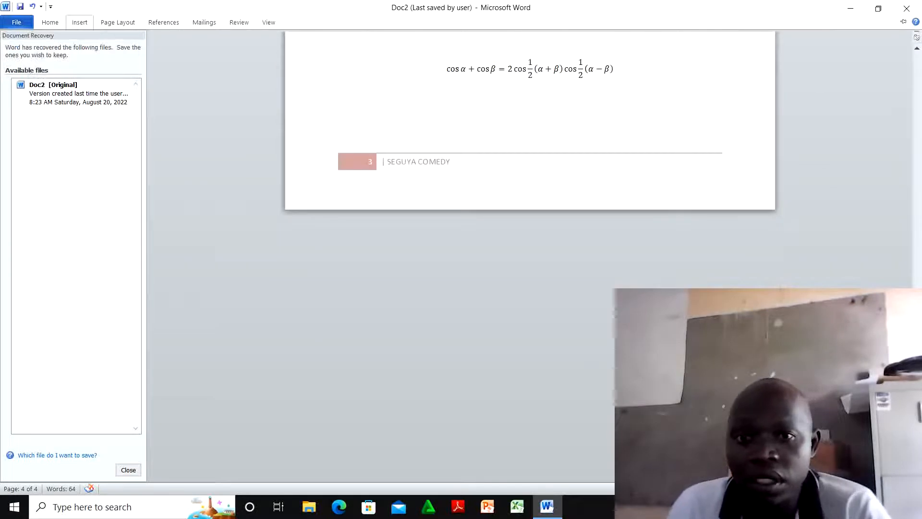
{"action": "left_click", "coordinate": [523, 62]}
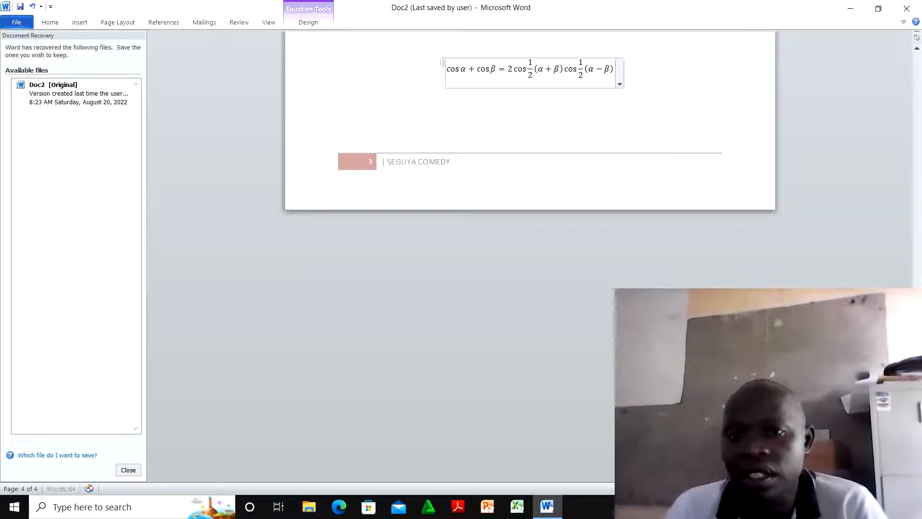
- Insert a page break below the trigonometric identity and add the built-in Area of Circle equation on the new page
{"action": "left_click", "coordinate": [689, 91]}
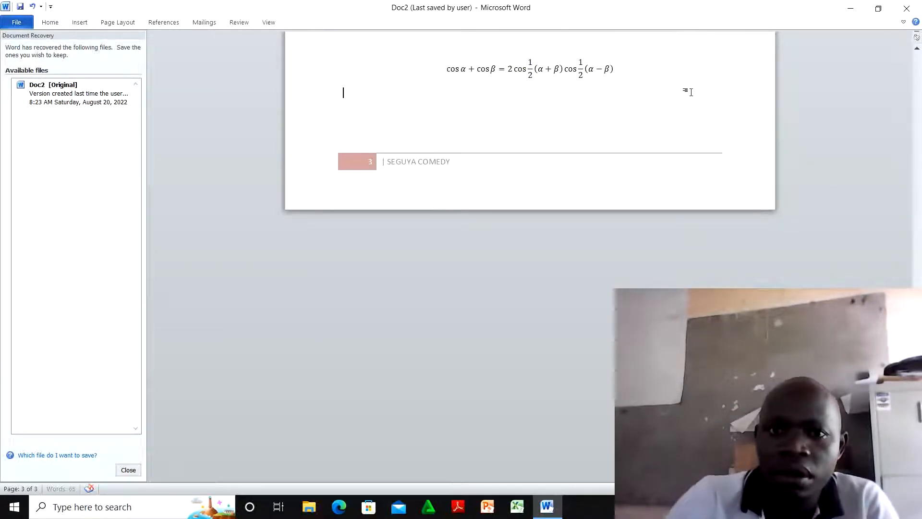
{"action": "key", "text": "ctrl+Return"}
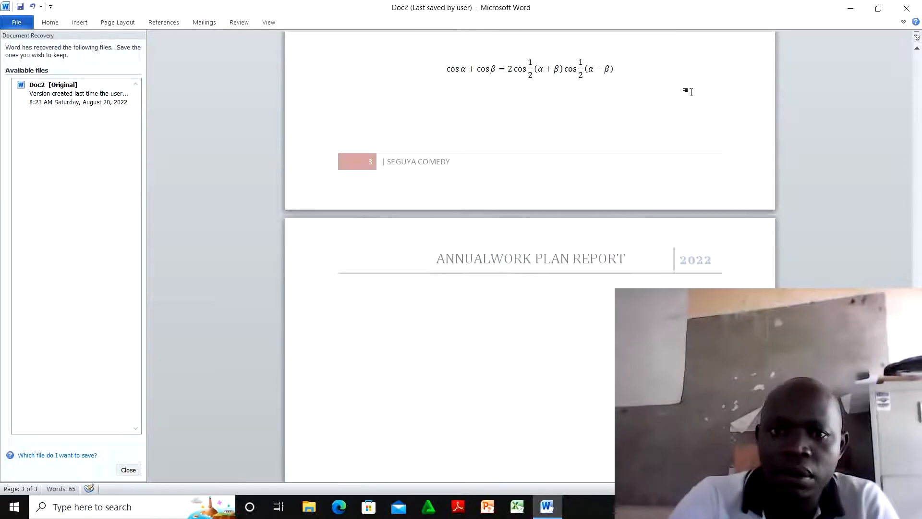
{"action": "left_click", "coordinate": [75, 23]}
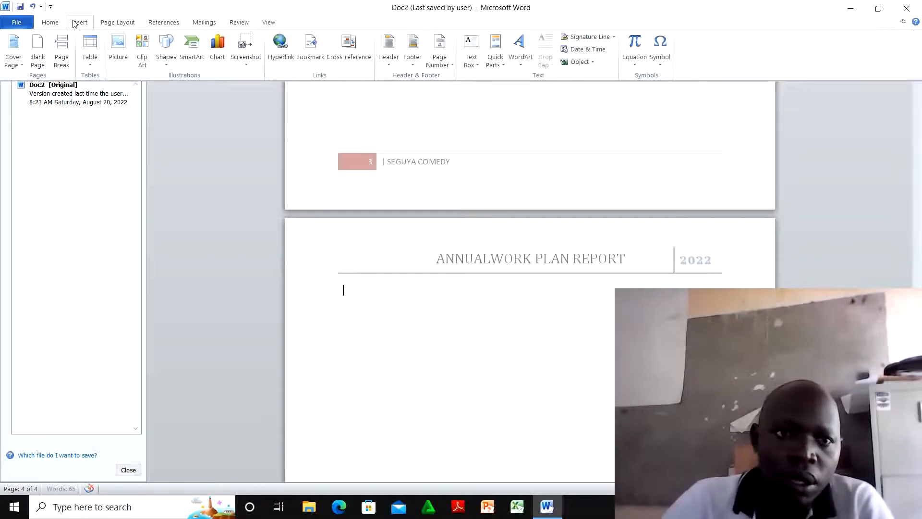
{"action": "left_click", "coordinate": [631, 71]}
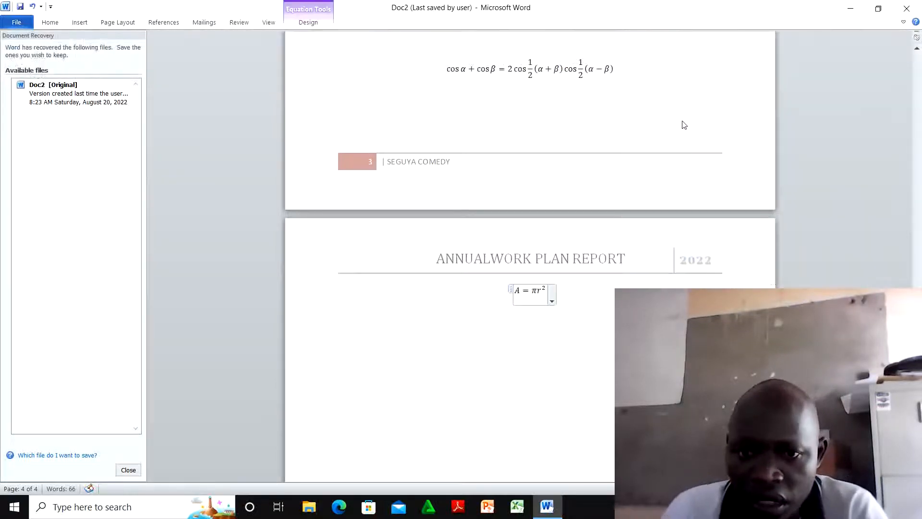
{"action": "left_click", "coordinate": [562, 303]}
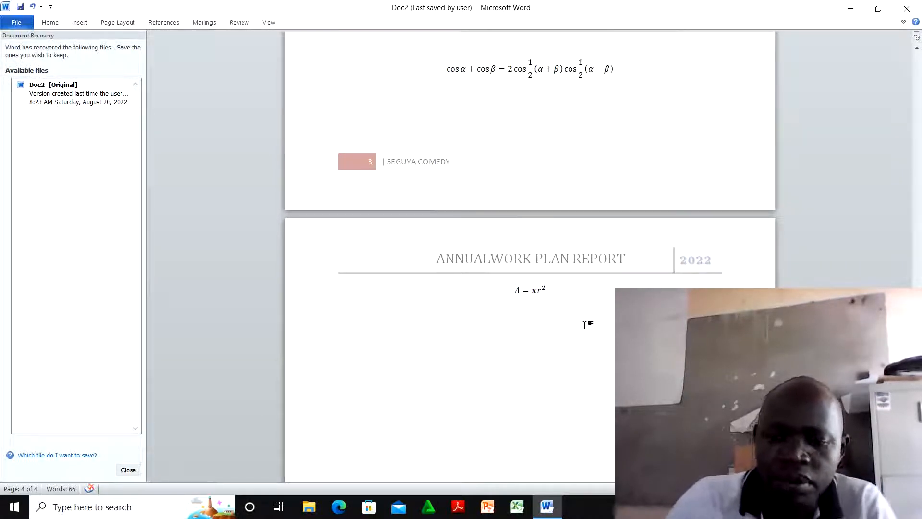
- Insert a new custom equation below the Area of Circle equation and begin it with "a"
{"action": "left_click", "coordinate": [342, 309]}
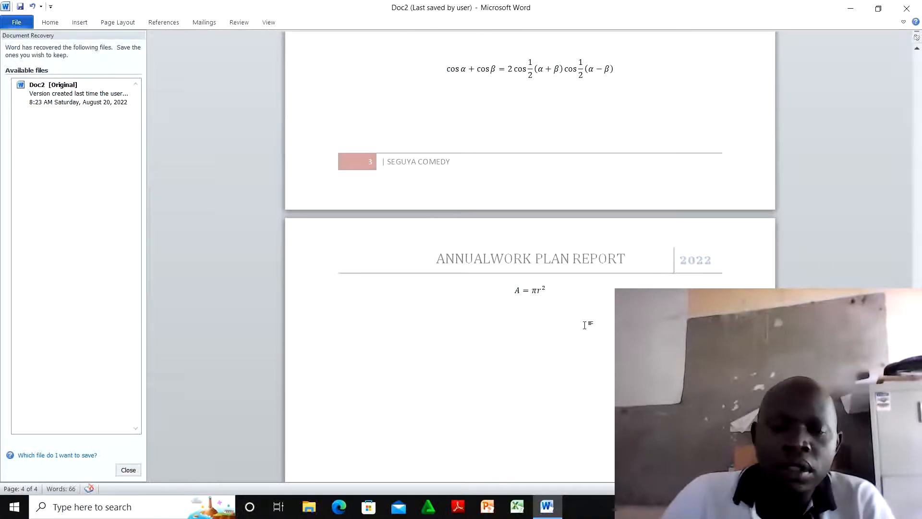
{"action": "left_click", "coordinate": [81, 23]}
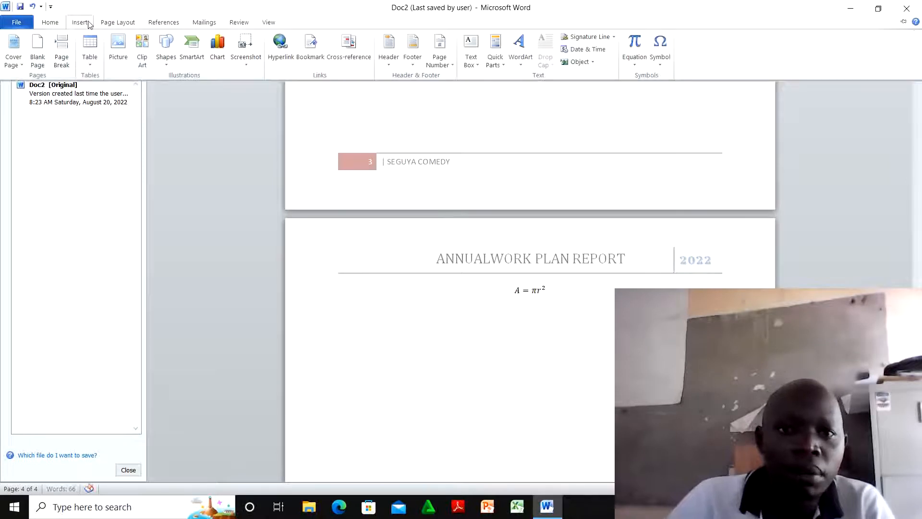
{"action": "left_click", "coordinate": [633, 66]}
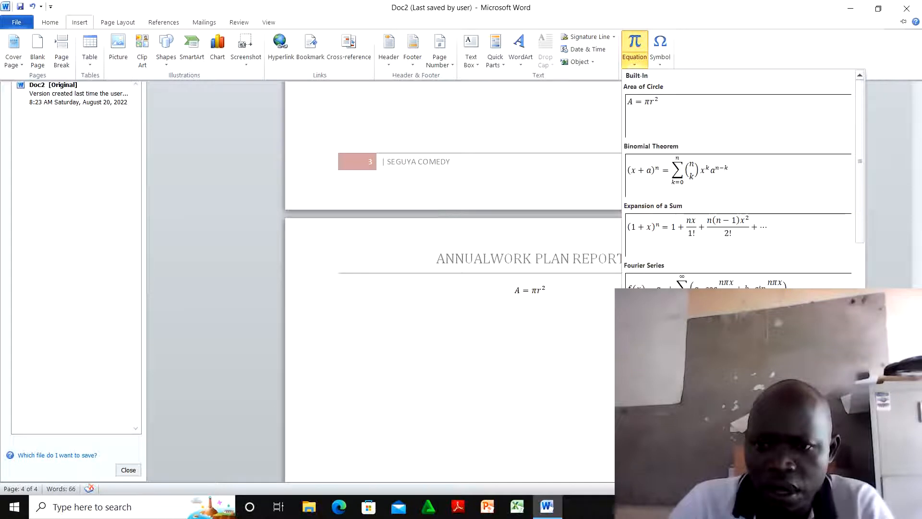
{"action": "left_click", "coordinate": [668, 398]}
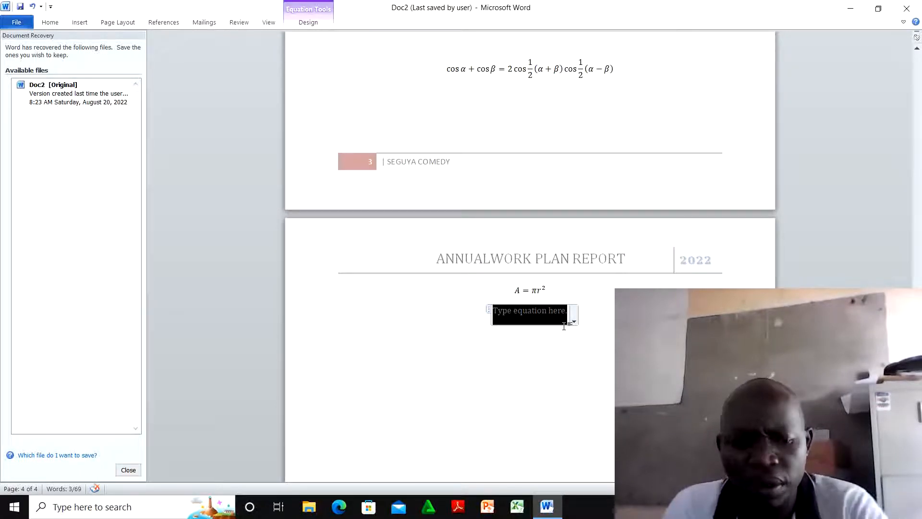
{"action": "type", "text": "a"}
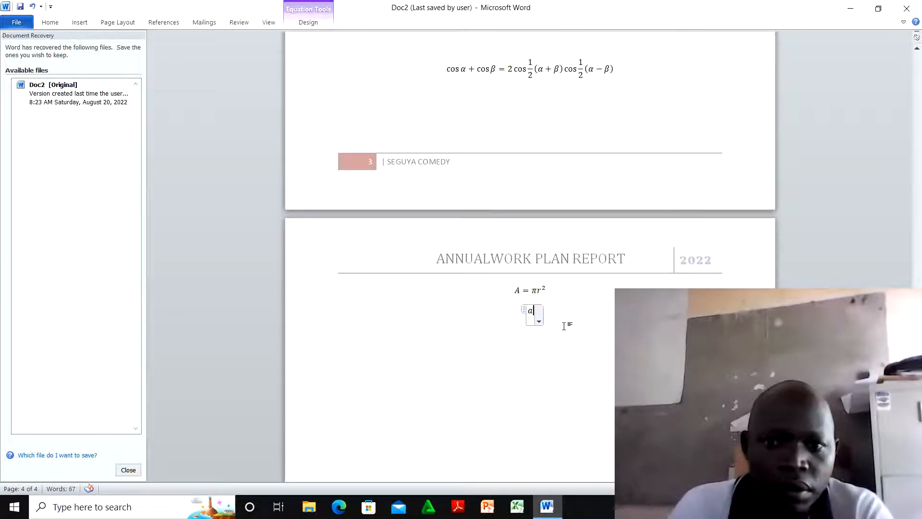